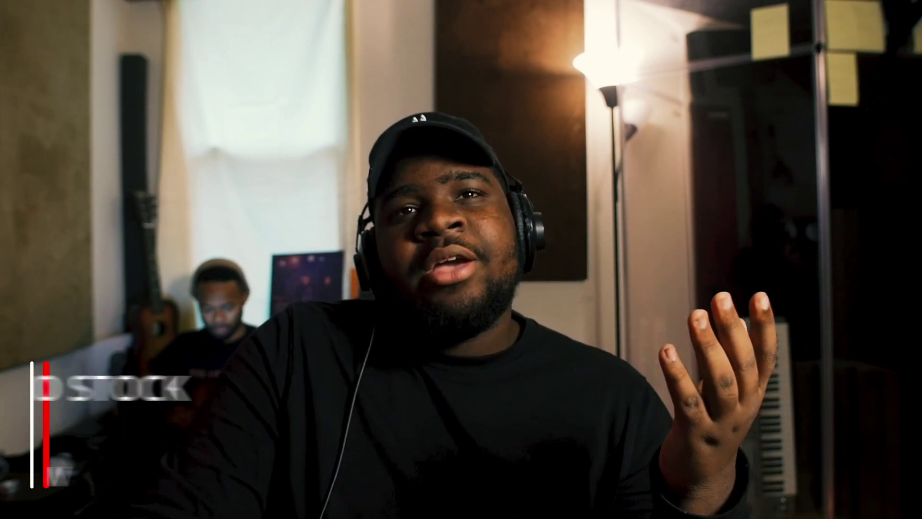
# Step: Play Pattern 4 with the Sakura melody shown in the piano roll, and stop playback after reviewing its notes
pyautogui.click(218, 148)
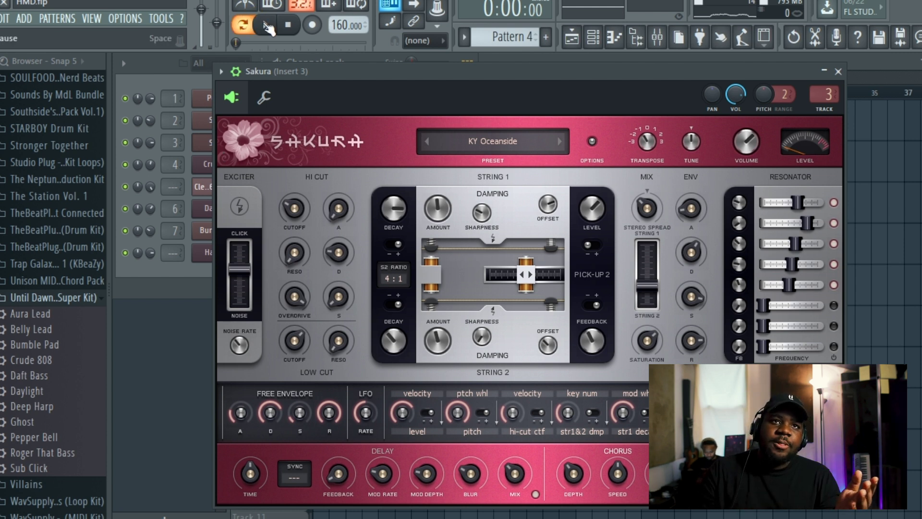
pyautogui.click(603, 38)
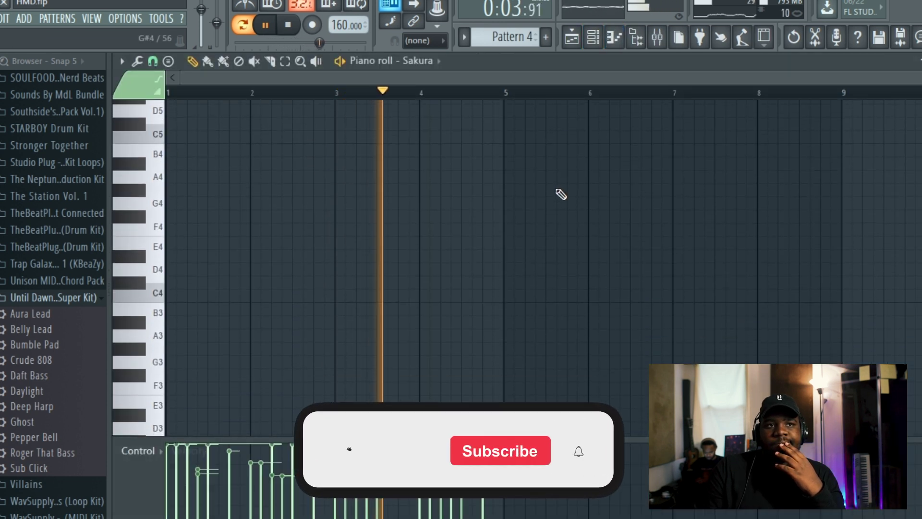
pyautogui.scroll(6, 560, 194)
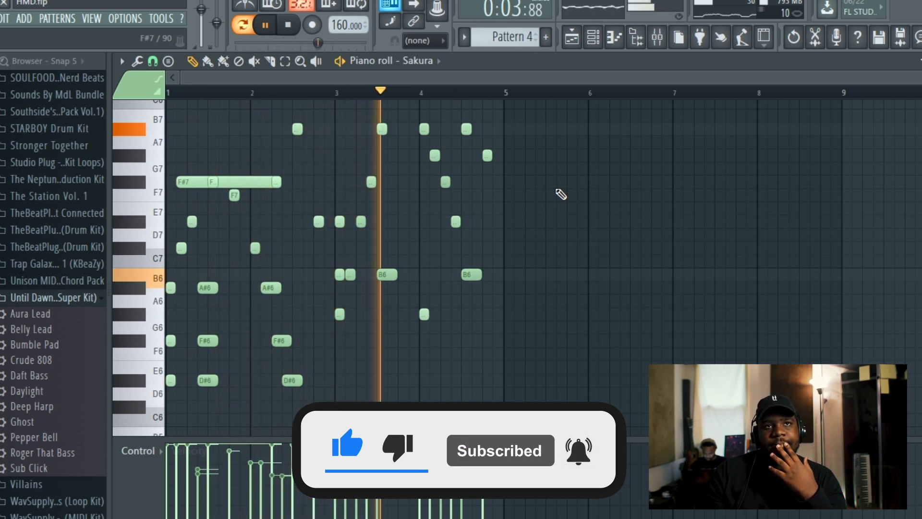
pyautogui.click(287, 25)
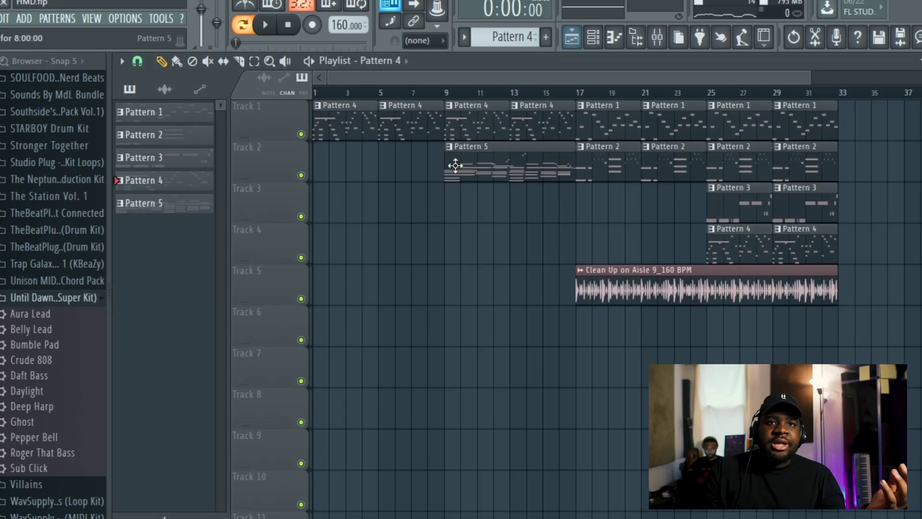
# Step: Open Pattern 5 from the playlist, show the Daft Bass instrument and solo its channel
pyautogui.doubleClick(478, 161)
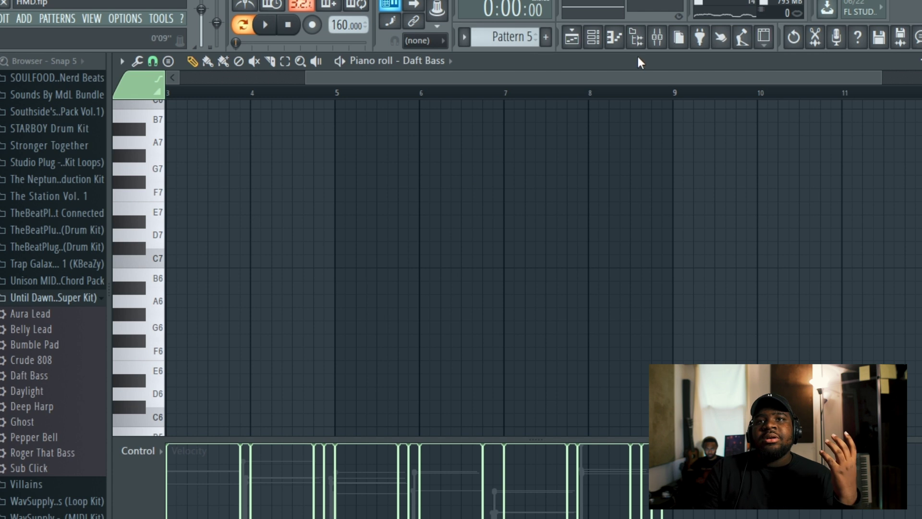
pyautogui.click(592, 40)
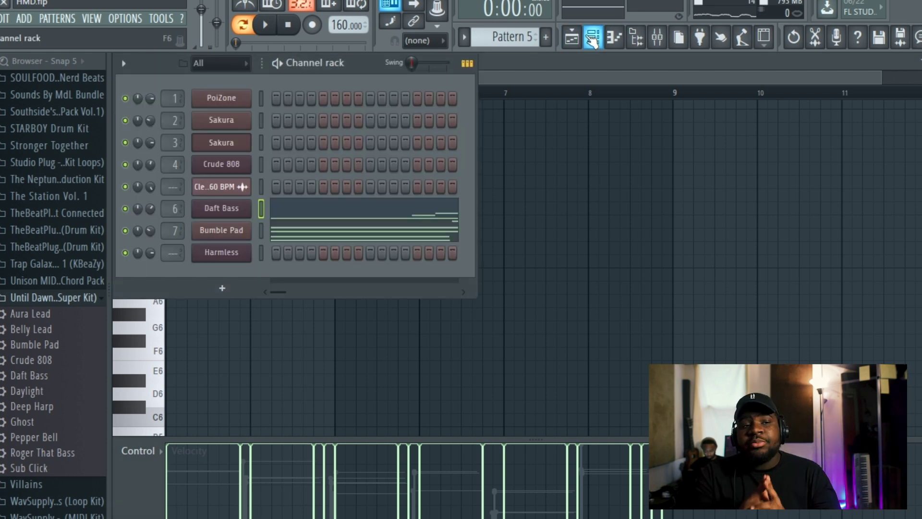
pyautogui.click(221, 207)
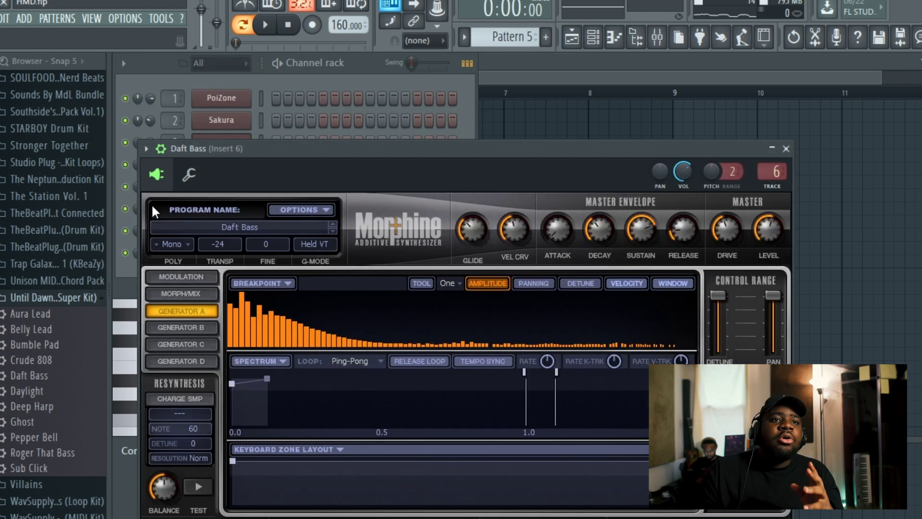
pyautogui.click(125, 210)
pyautogui.rightClick(126, 210)
pyautogui.click(144, 212)
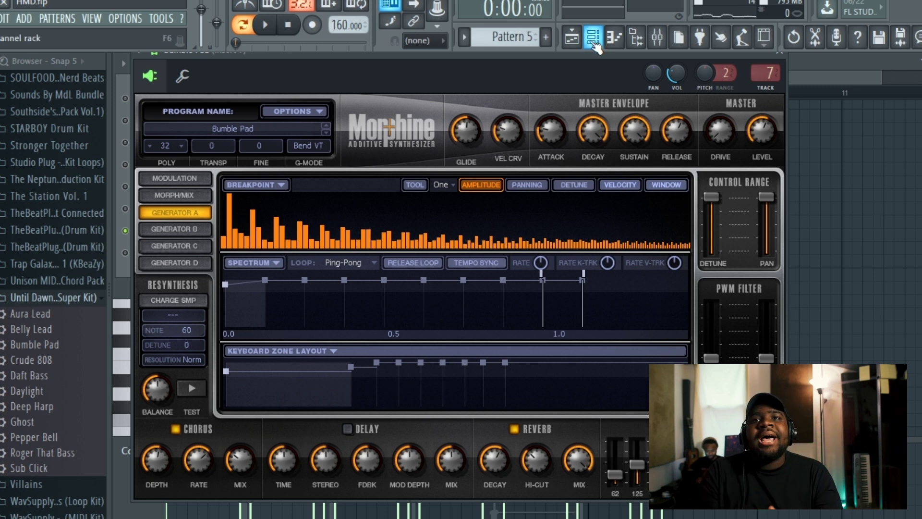
# Step: Play Pattern 5's soloed Bumble Pad chords with their notes shown in the piano roll from bar 1
pyautogui.click(617, 38)
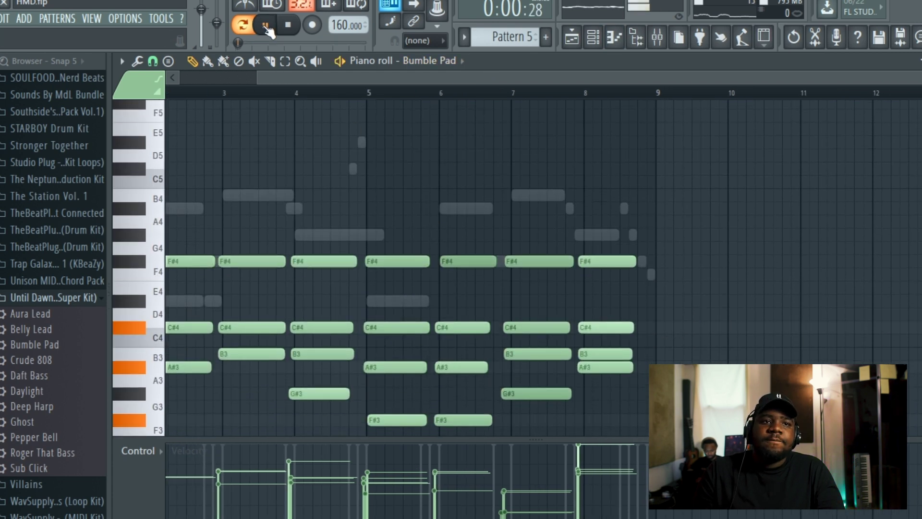
pyautogui.moveTo(277, 79); pyautogui.dragTo(160, 82)
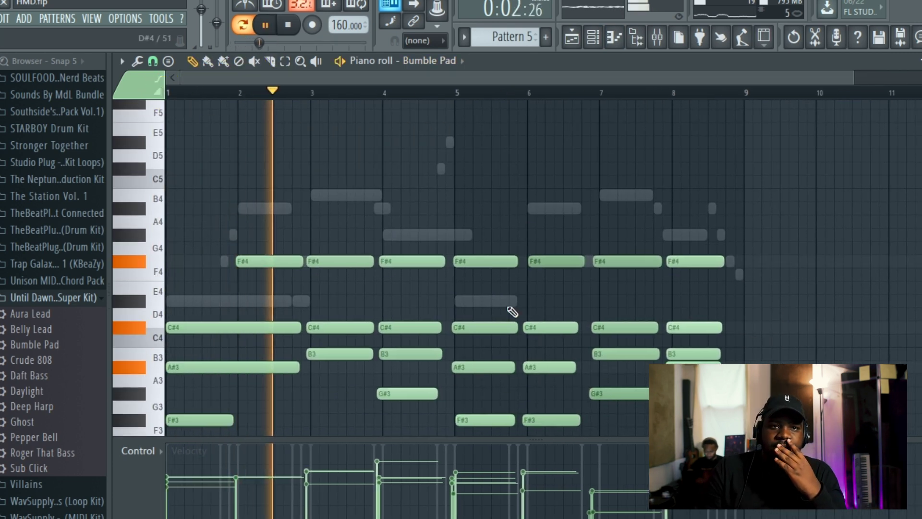
pyautogui.scroll(-3, 512, 312)
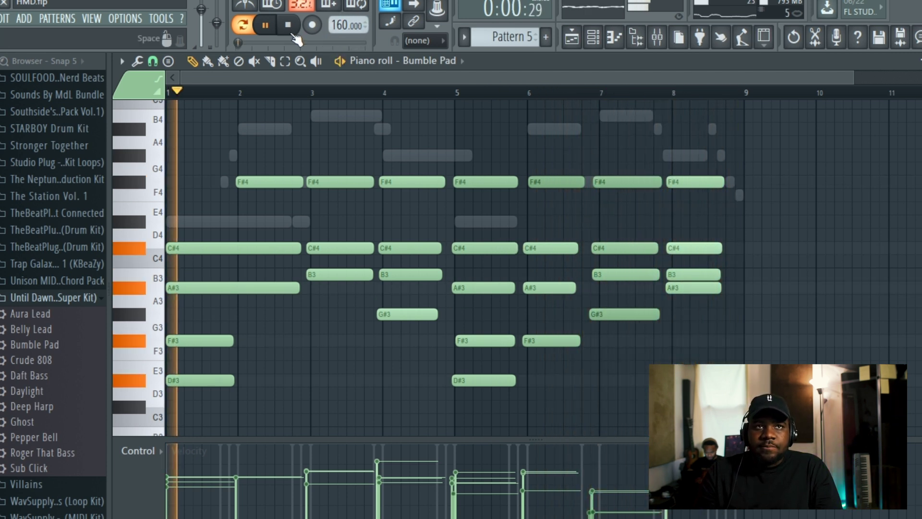
pyautogui.press('space')
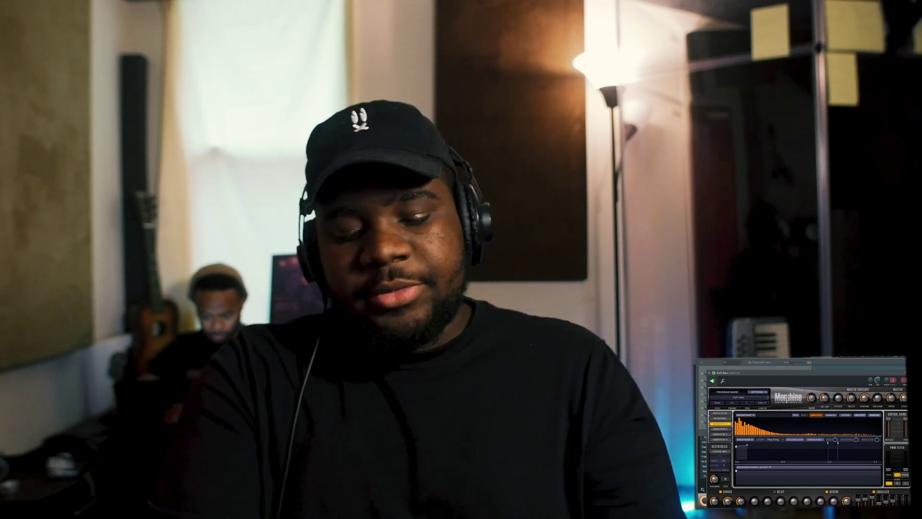
# Step: Play the arrangement from bar 9 and take the Bumble Pad channel off solo so every channel sounds
pyautogui.press('space')
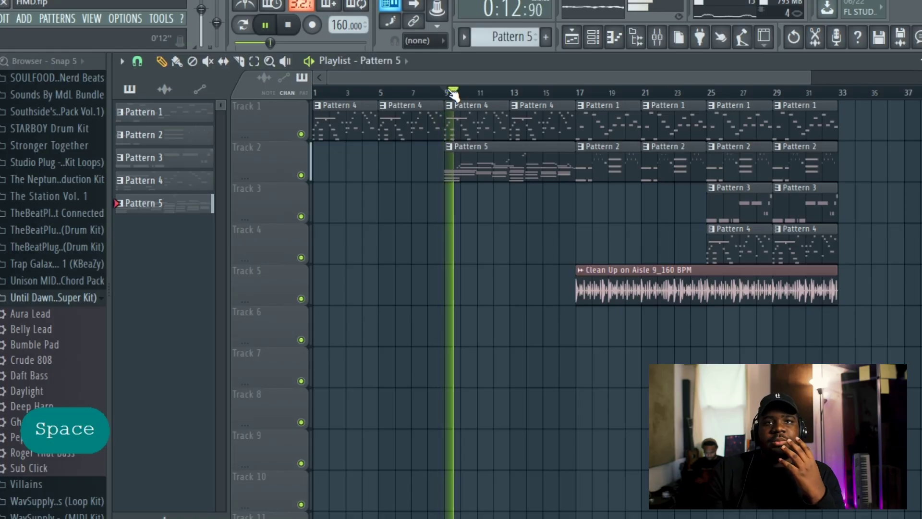
pyautogui.click(600, 39)
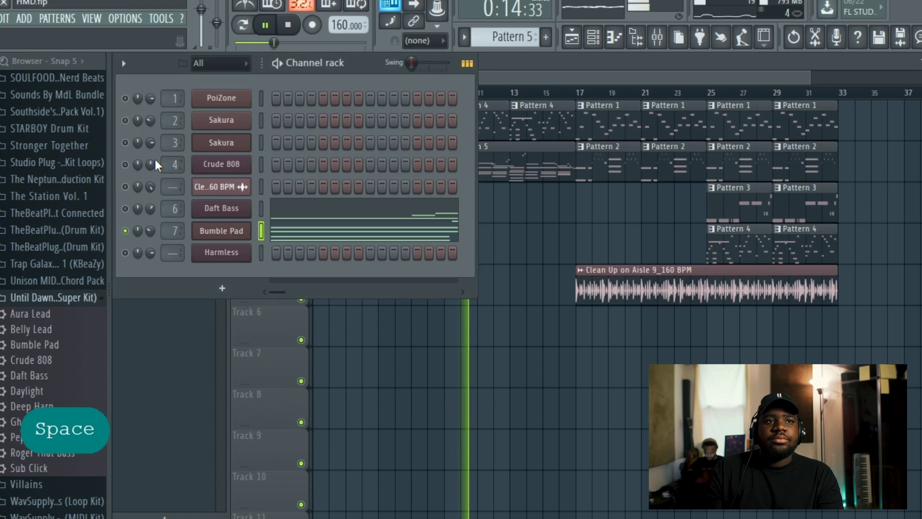
pyautogui.rightClick(129, 231)
pyautogui.press('space')
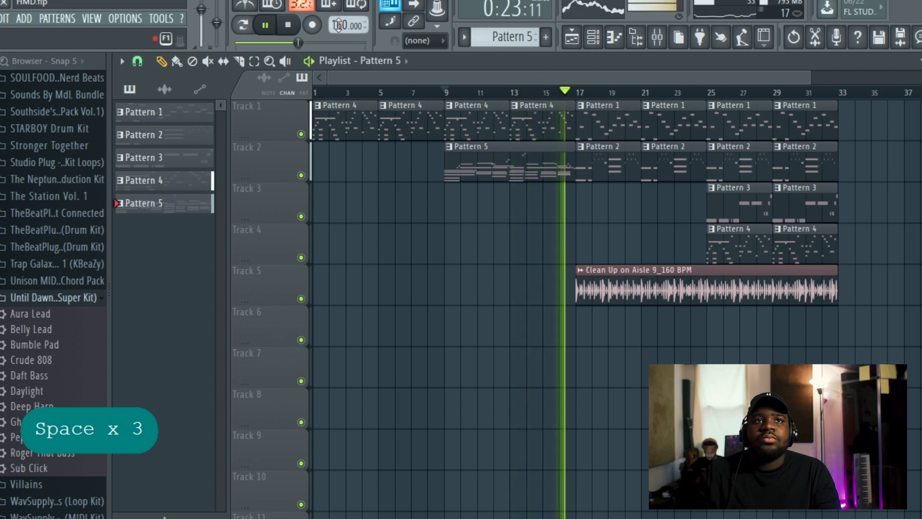
pyautogui.press('space')
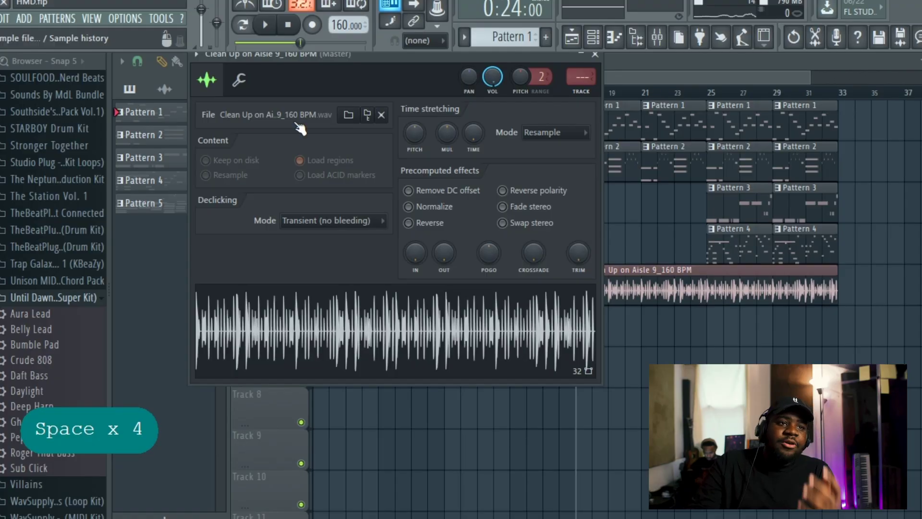
# Step: Show the Until Dawn kit's presets in the browser, and play Pattern 1's PoiZone melody in the piano roll
pyautogui.scroll(-5, 72, 365)
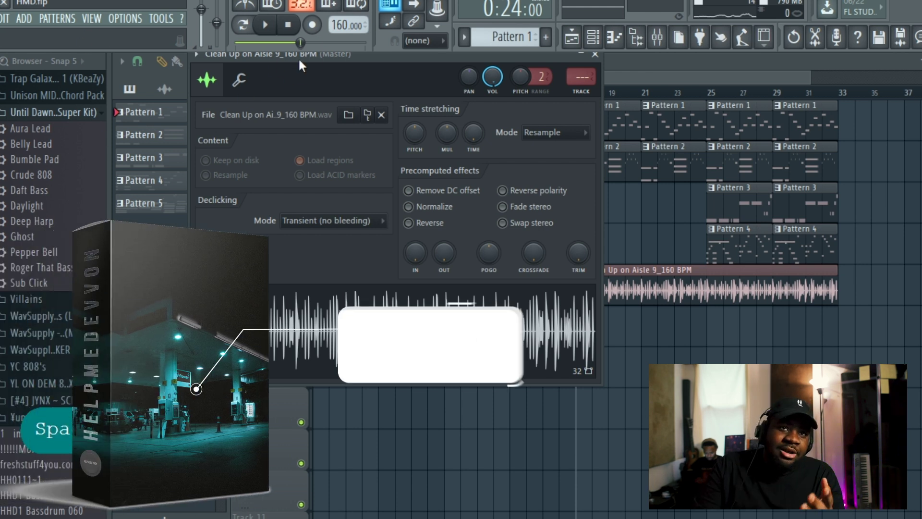
pyautogui.click(298, 142)
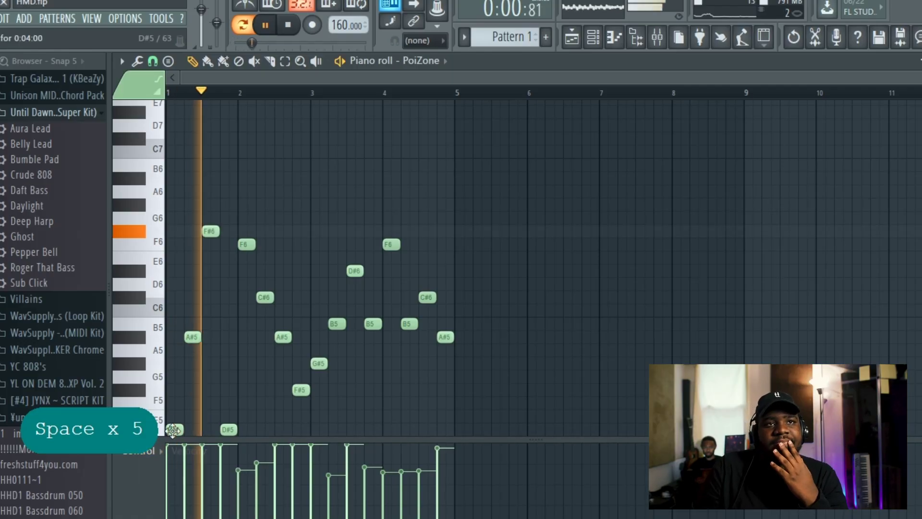
pyautogui.scroll(-3, 270, 279)
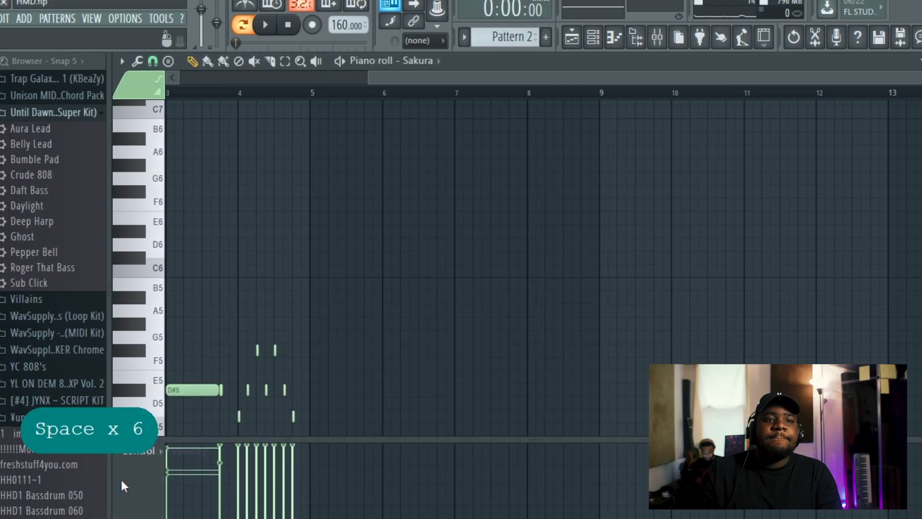
# Step: Play Pattern 2's Sakura notes in the piano roll from bar 1 and return to the playlist
pyautogui.moveTo(446, 81); pyautogui.dragTo(159, 86)
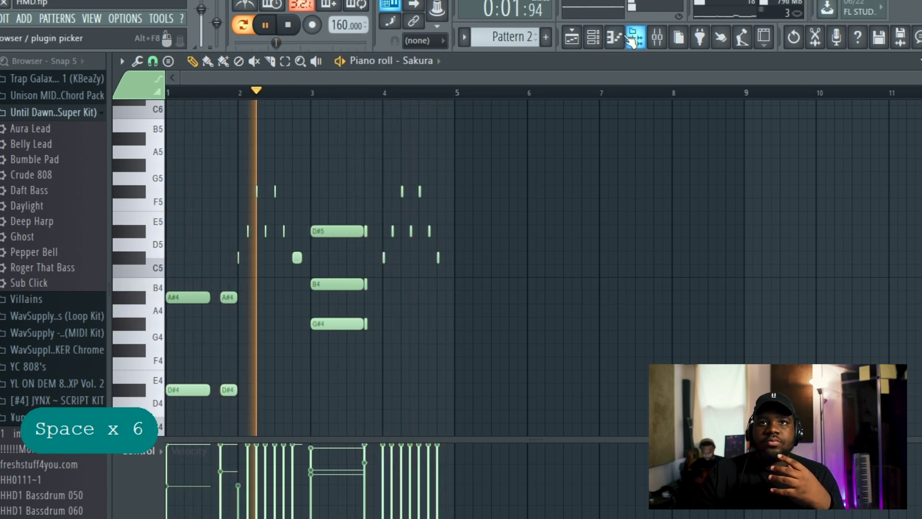
pyautogui.click(593, 38)
pyautogui.click(579, 36)
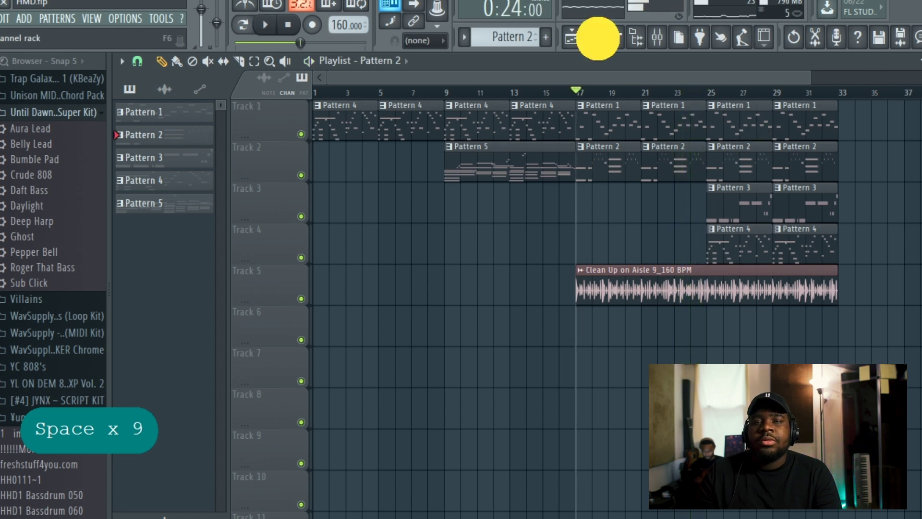
# Step: Show the Crude 808 instrument's settings and check the pattern arrangement in the playlist
pyautogui.click(598, 38)
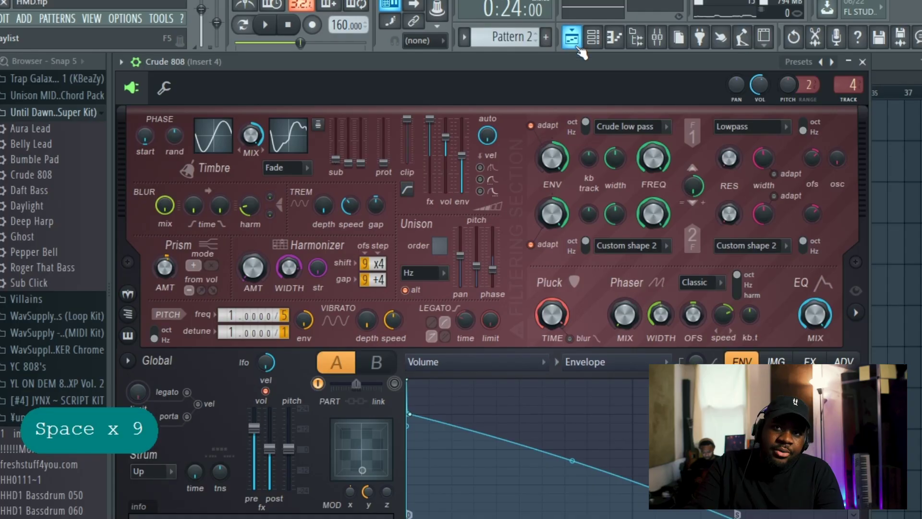
pyautogui.click(572, 38)
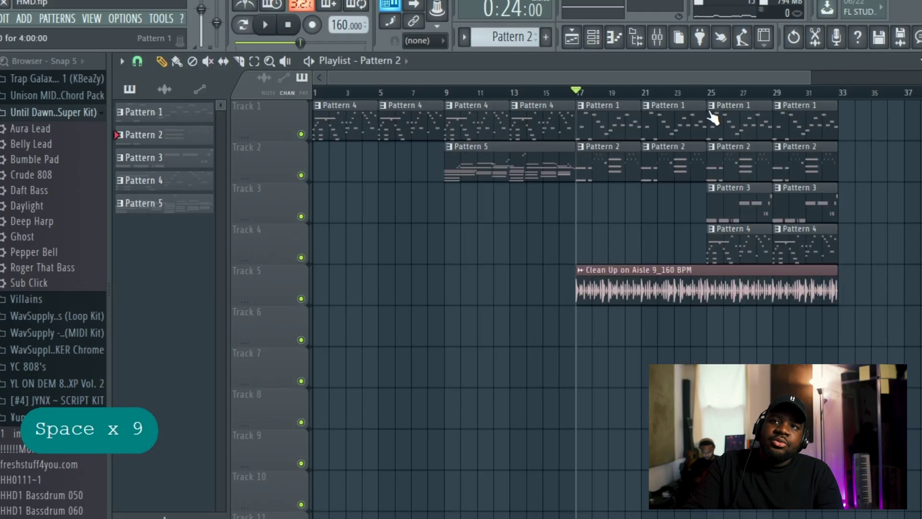
pyautogui.click(566, 37)
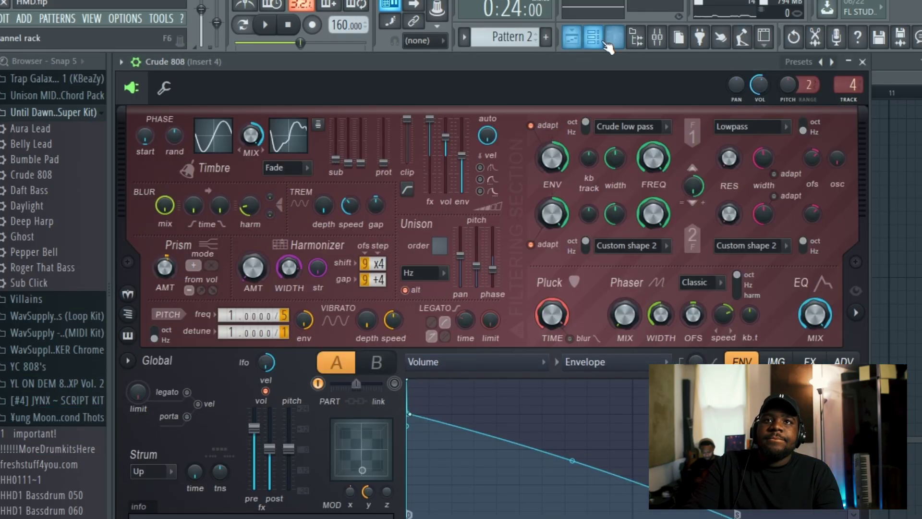
pyautogui.click(606, 40)
pyautogui.click(593, 40)
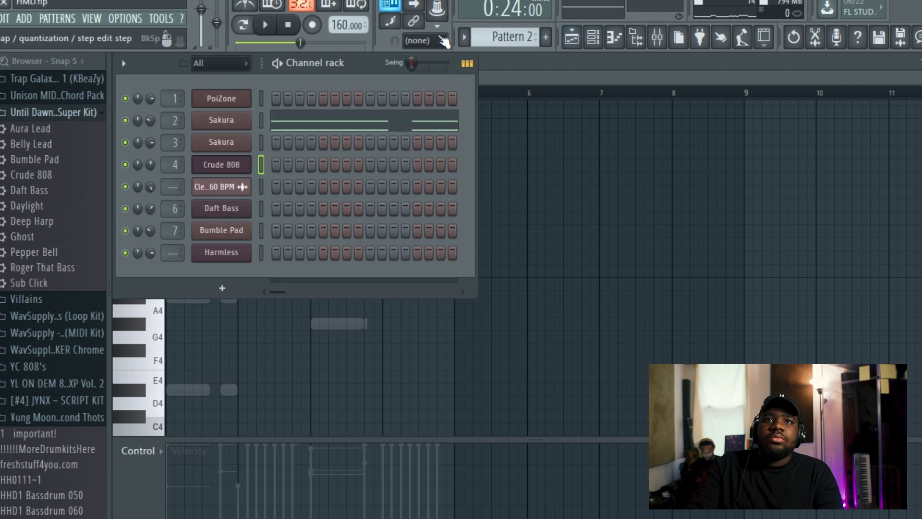
# Step: Switch to Pattern 3 and play its Crude 808 bass line with the notes shown in the piano roll
pyautogui.scroll(-4, 510, 31)
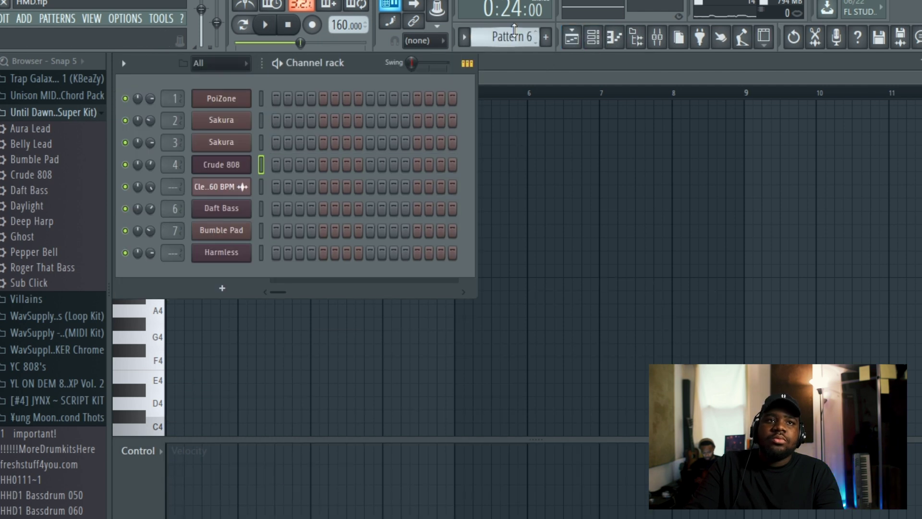
pyautogui.scroll(7, 513, 31)
pyautogui.scroll(-2, 513, 33)
pyautogui.scroll(1, 513, 33)
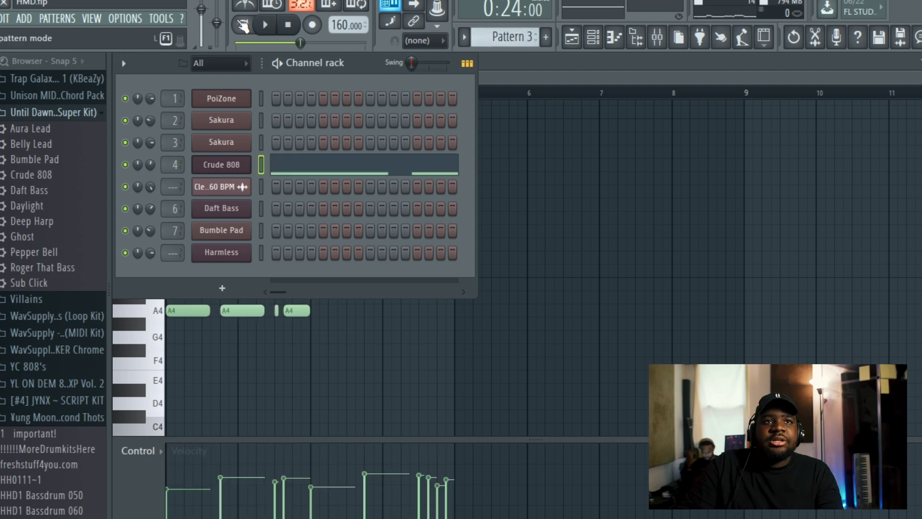
pyautogui.press('space')
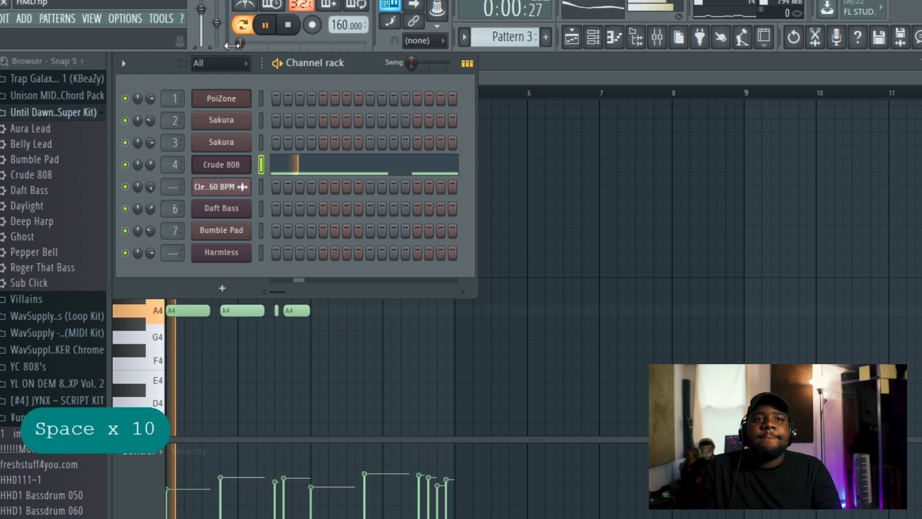
pyautogui.click(532, 65)
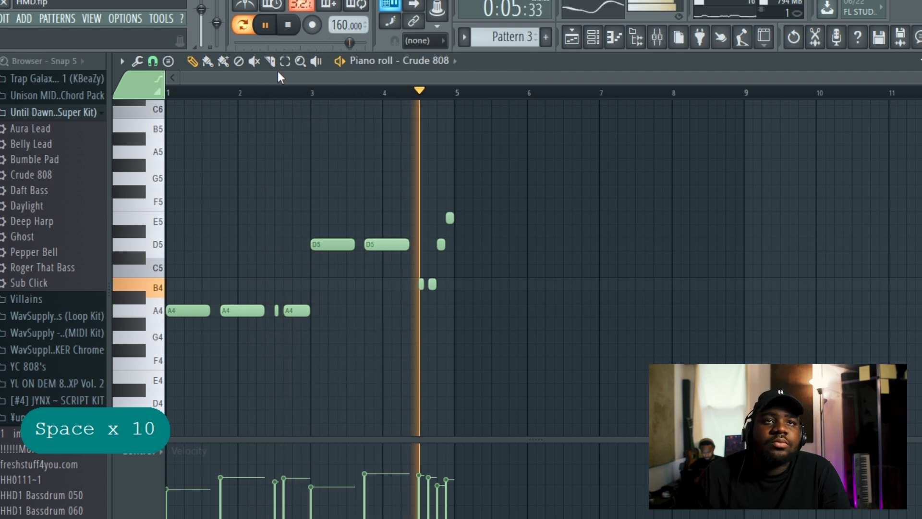
pyautogui.click(282, 25)
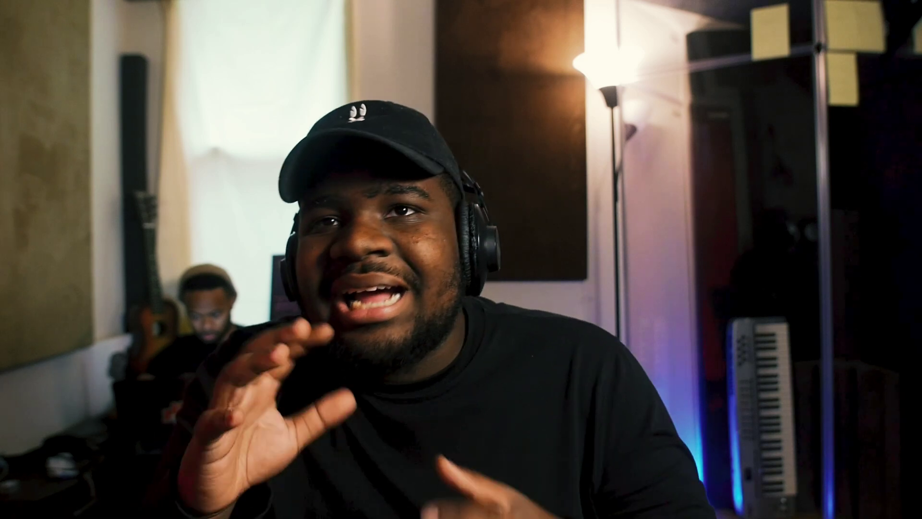